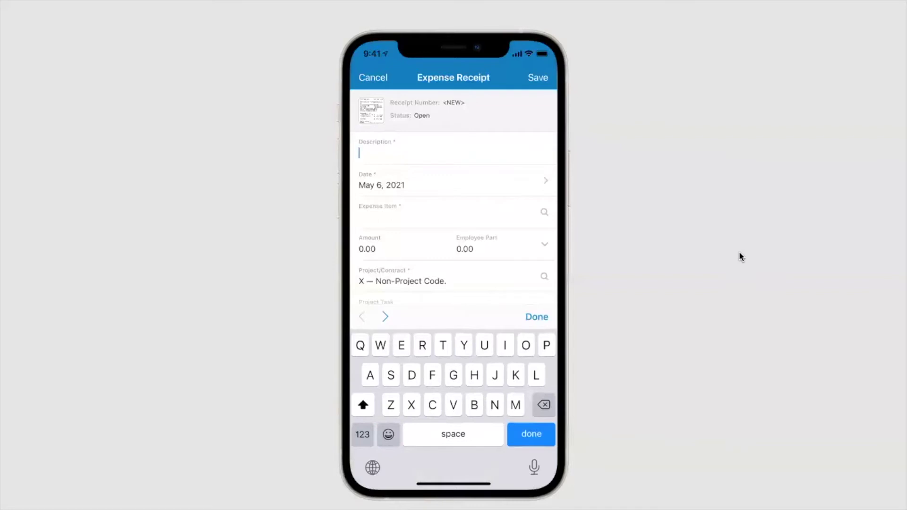
Enter "GAs for service Truck" as the expense receipt's description and start the lookup for its expense item
{"action": "type", "text": "Has for"}
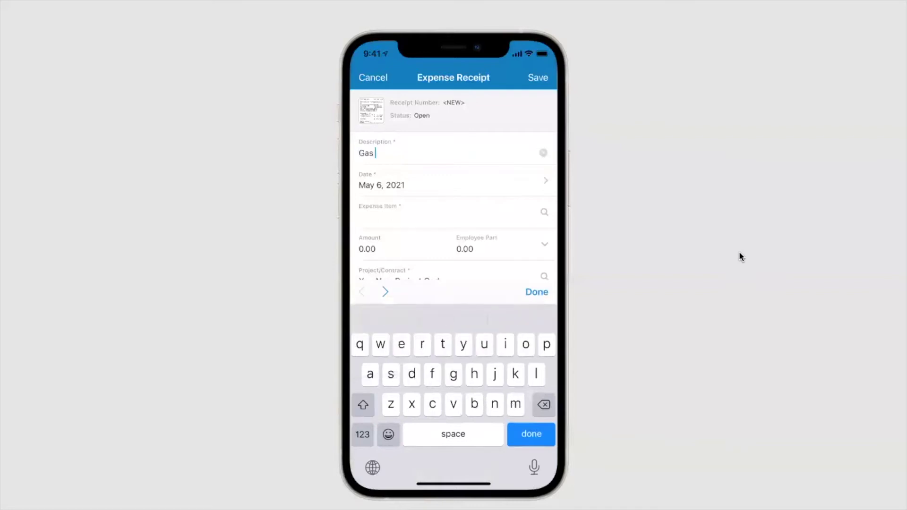
{"action": "type", "text": " service Truck"}
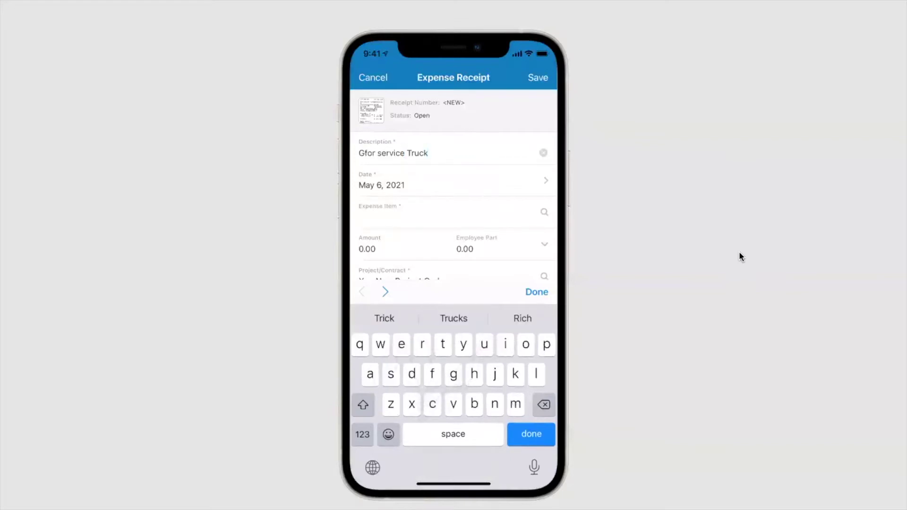
{"action": "key", "text": "Home"}
{"action": "key", "text": "Right"}
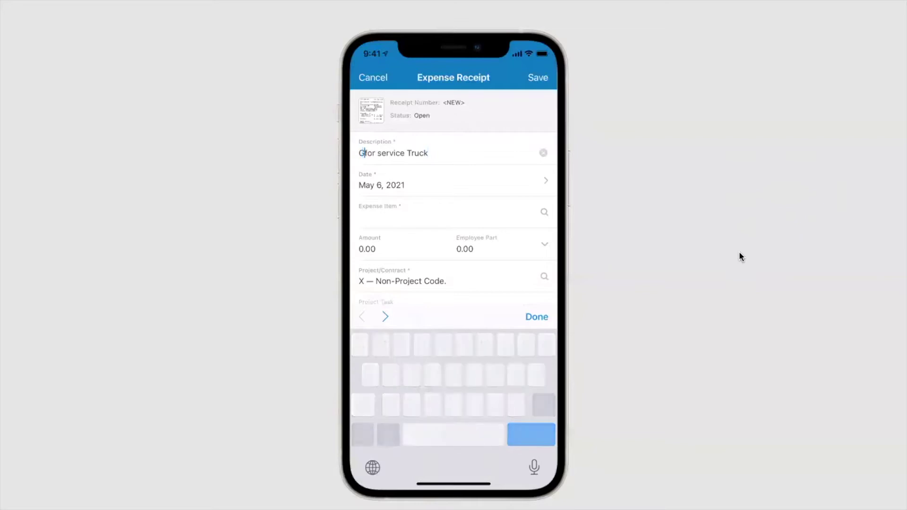
{"action": "type", "text": "As"}
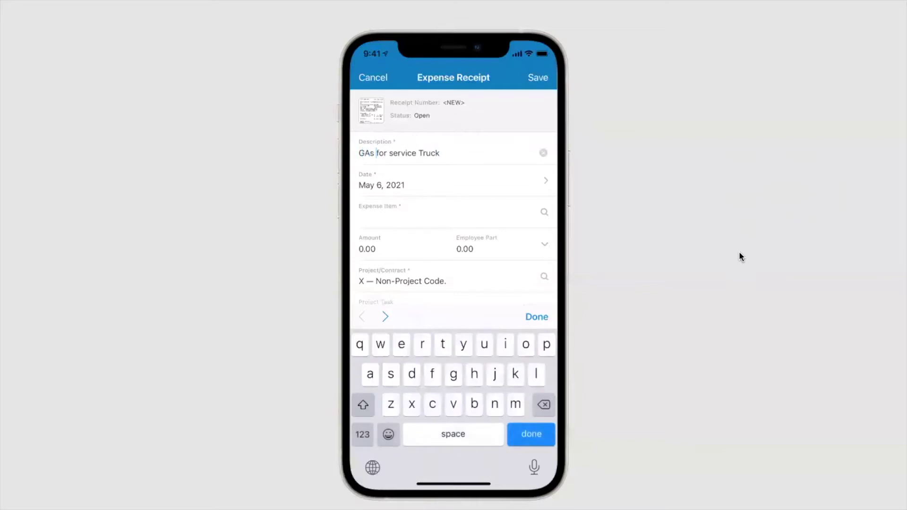
{"action": "key", "text": "Tab"}
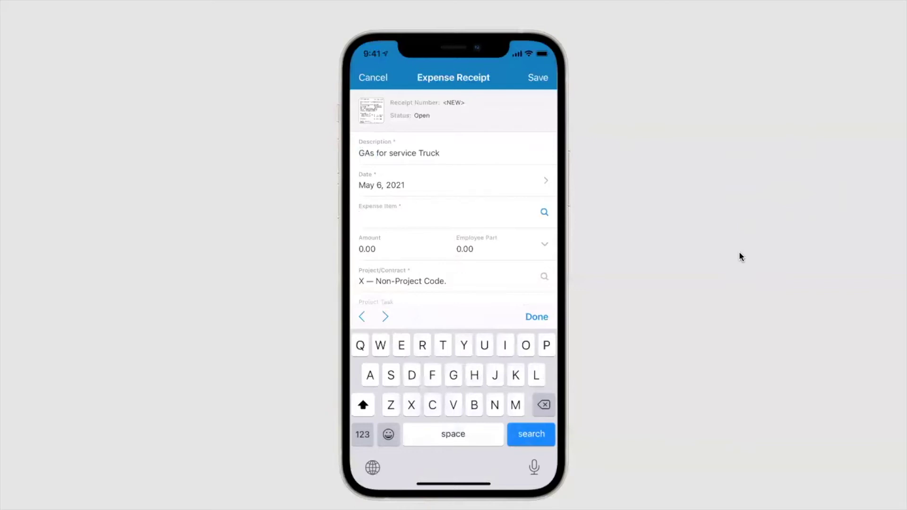
{"action": "key", "text": "Return"}
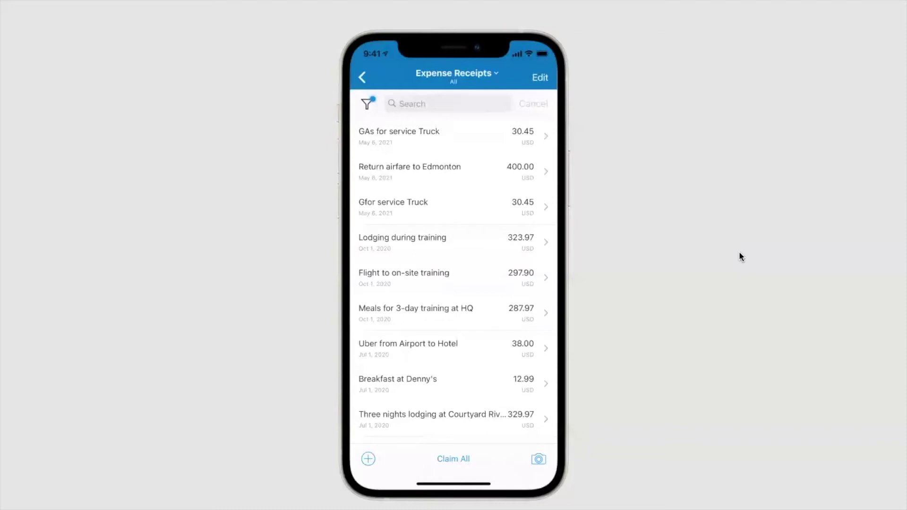
Switch to the Acumatica web application, sign in with the prefilled credentials and create a new expense receipt
{"action": "mouse_move", "coordinate": [724, 282]}
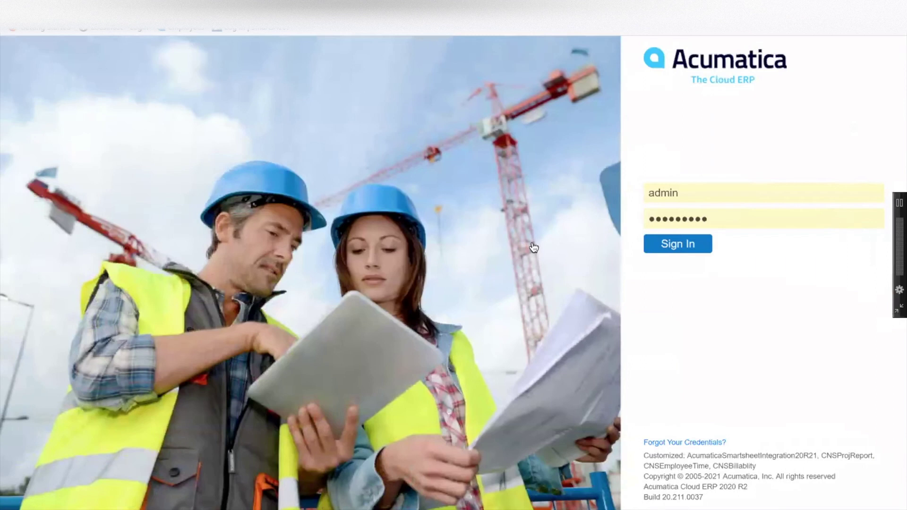
{"action": "left_click", "coordinate": [699, 246]}
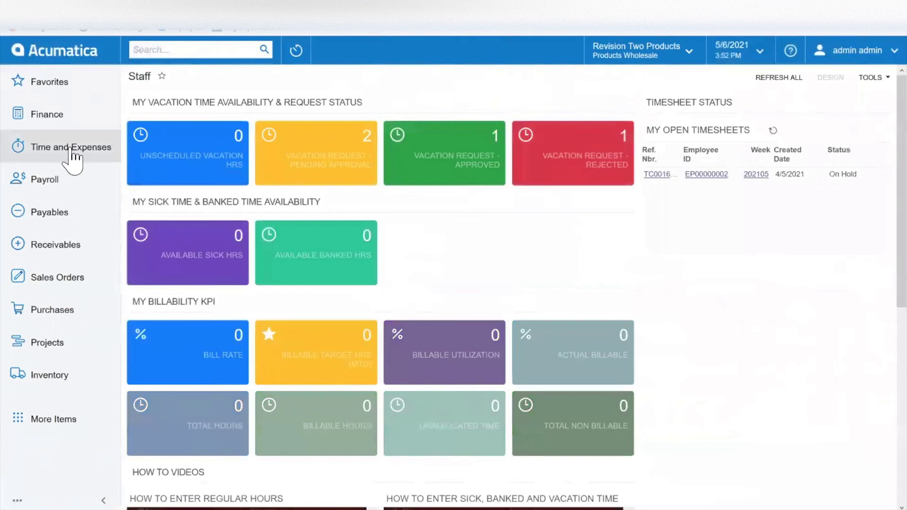
{"action": "left_click", "coordinate": [71, 149]}
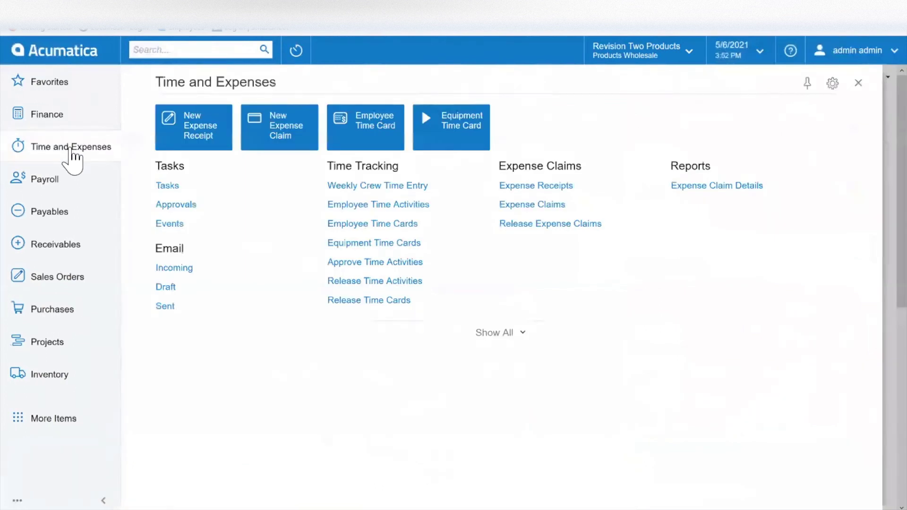
{"action": "mouse_move", "coordinate": [567, 194]}
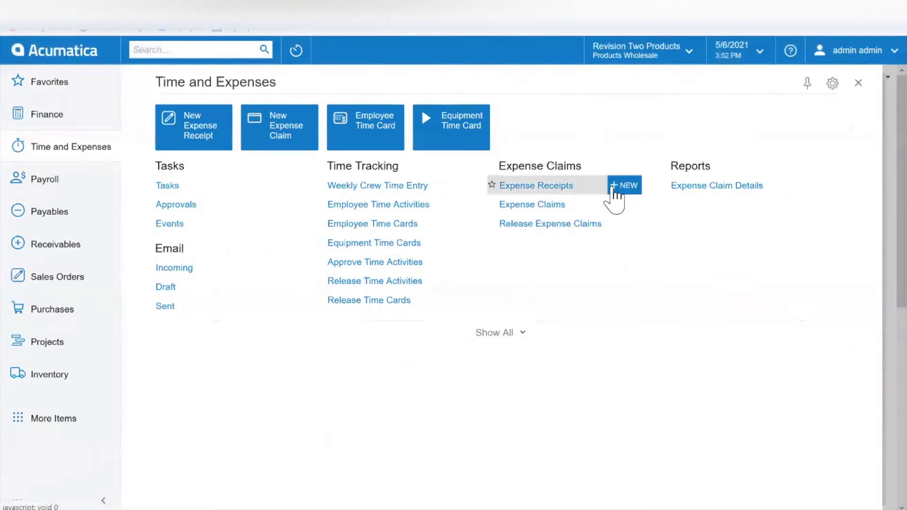
{"action": "left_click", "coordinate": [614, 189]}
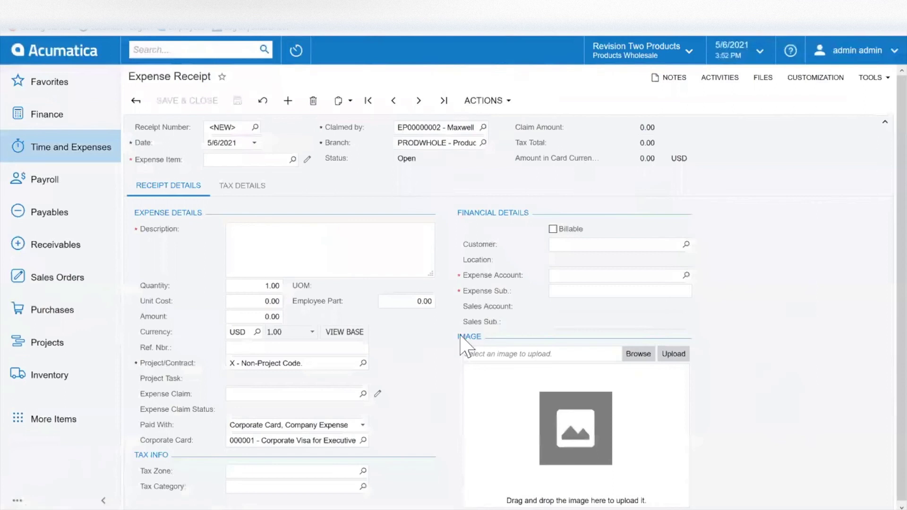
Fill in the receipt with expense item TRAVEL, description "Return airfare to Edmonton" and an amount of 400
{"action": "left_click", "coordinate": [289, 161]}
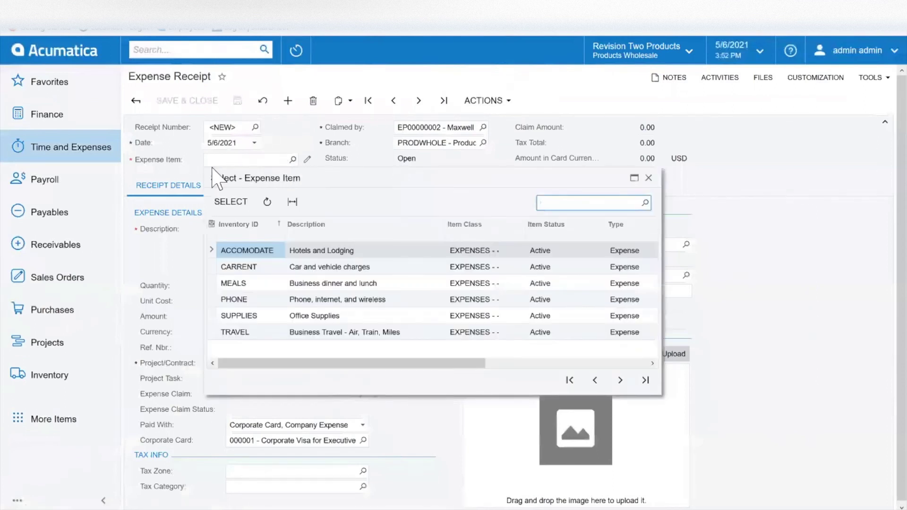
{"action": "double_click", "coordinate": [260, 332]}
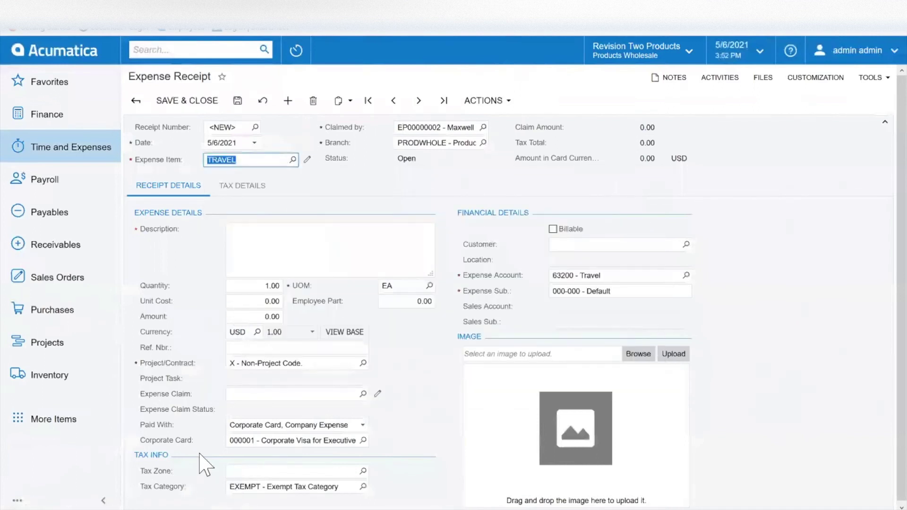
{"action": "left_click", "coordinate": [258, 236]}
{"action": "type", "text": "Return airfare to Edmonton"}
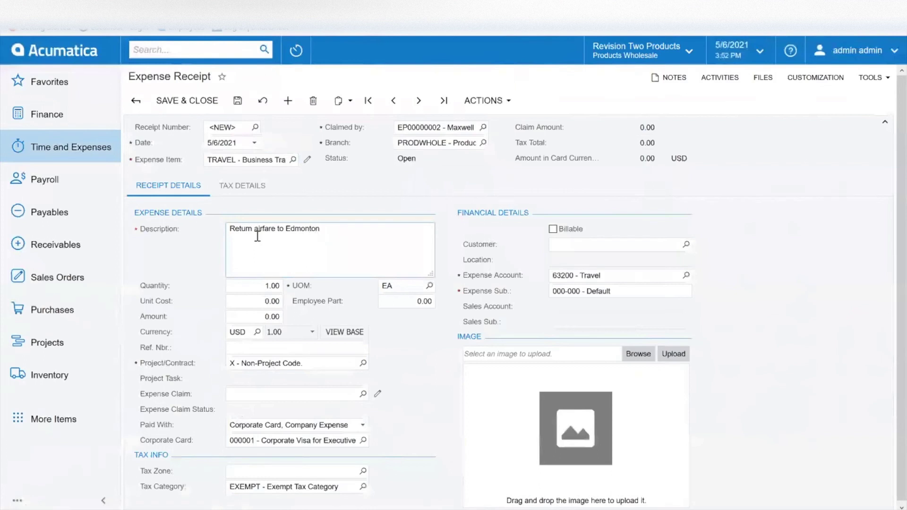
{"action": "left_click", "coordinate": [261, 317]}
{"action": "type", "text": "400"}
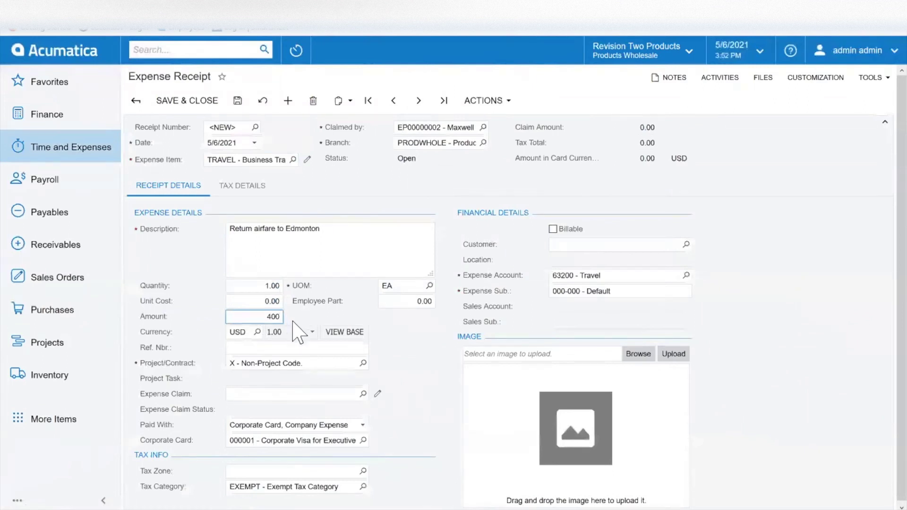
Assign the receipt to PROJECT003 - Site Survey Project with project task 3 EXECUTE
{"action": "left_click", "coordinate": [362, 363]}
{"action": "type", "text": "site"}
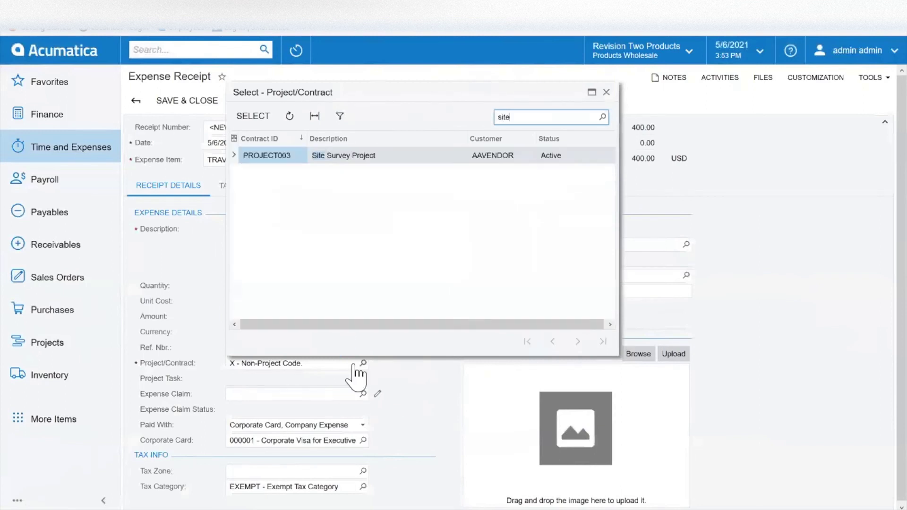
{"action": "key", "text": "Return"}
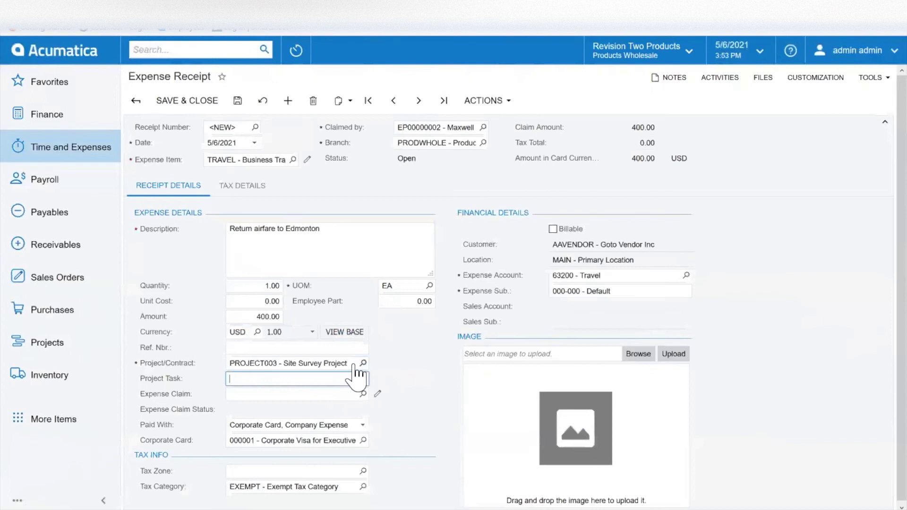
{"action": "left_click", "coordinate": [362, 378]}
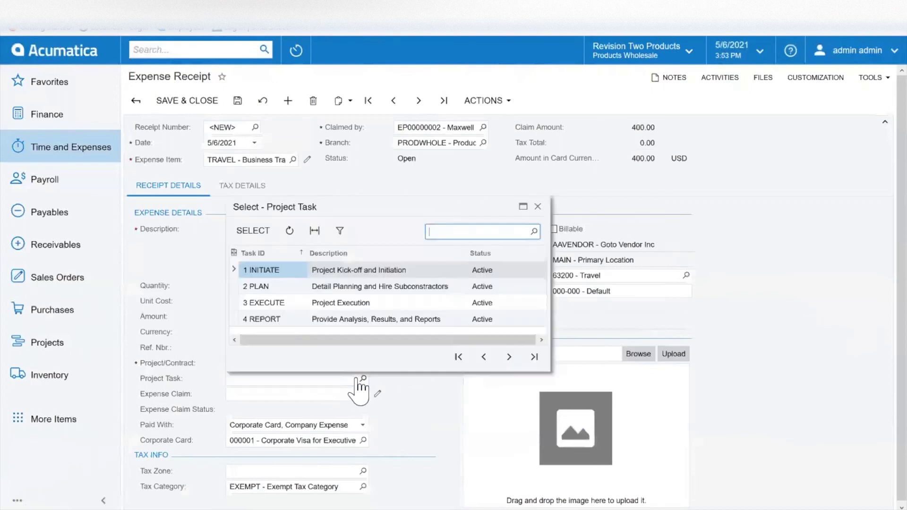
{"action": "left_click", "coordinate": [289, 303]}
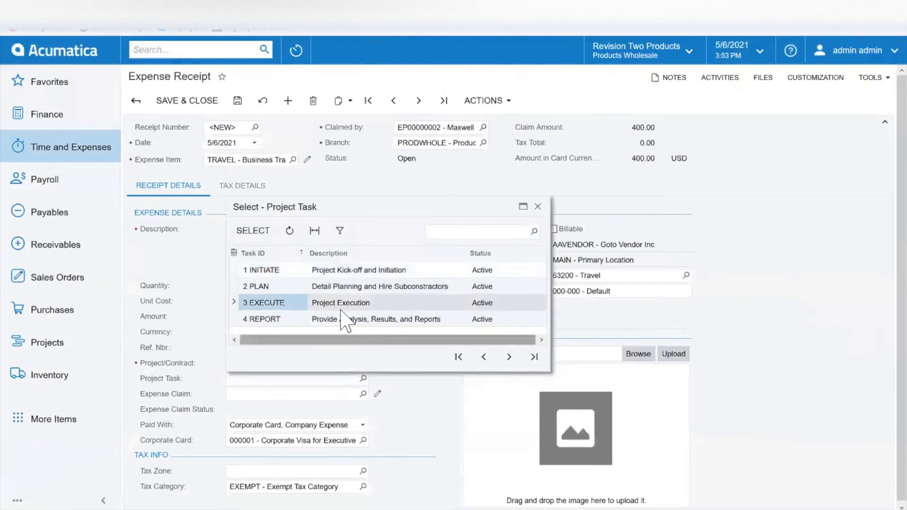
{"action": "double_click", "coordinate": [289, 302]}
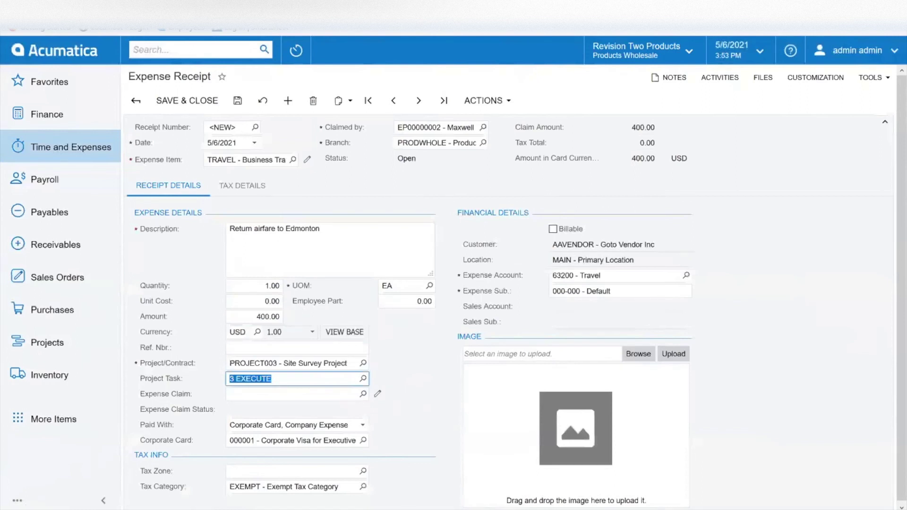
Keep Corporate Card, Company Expense as the payment method, mark the receipt as billable, and save and close it
{"action": "left_click", "coordinate": [356, 425]}
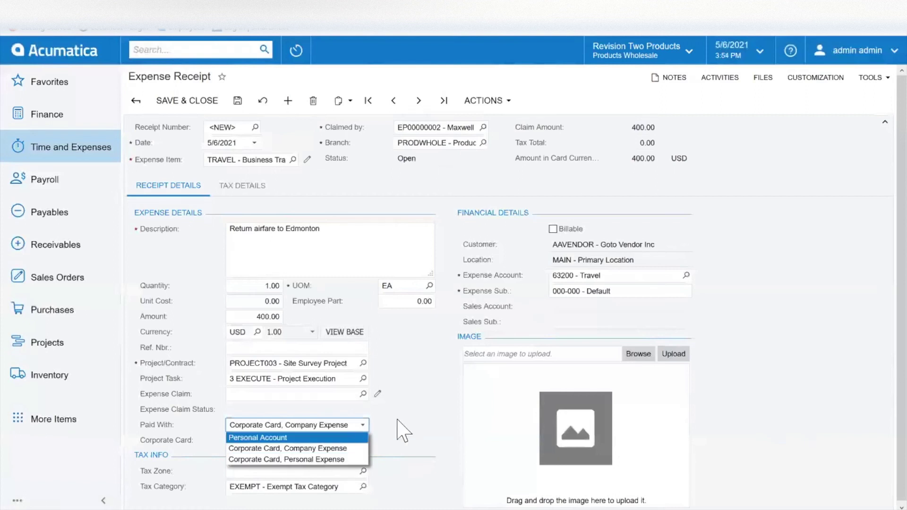
{"action": "left_click", "coordinate": [338, 450]}
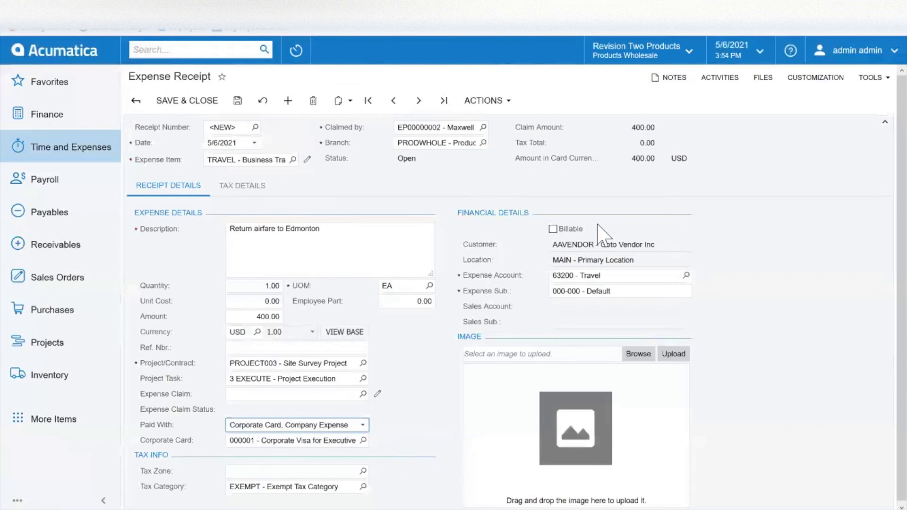
{"action": "left_click", "coordinate": [553, 229]}
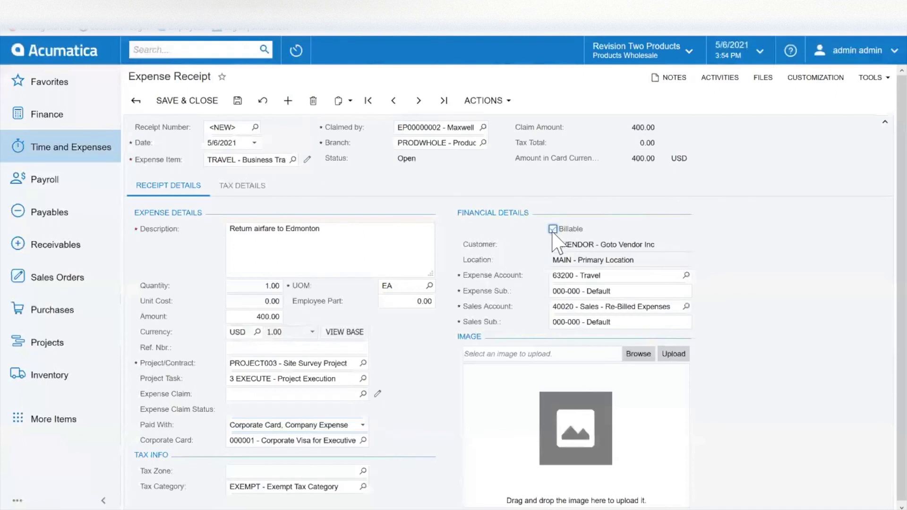
{"action": "left_click", "coordinate": [201, 102]}
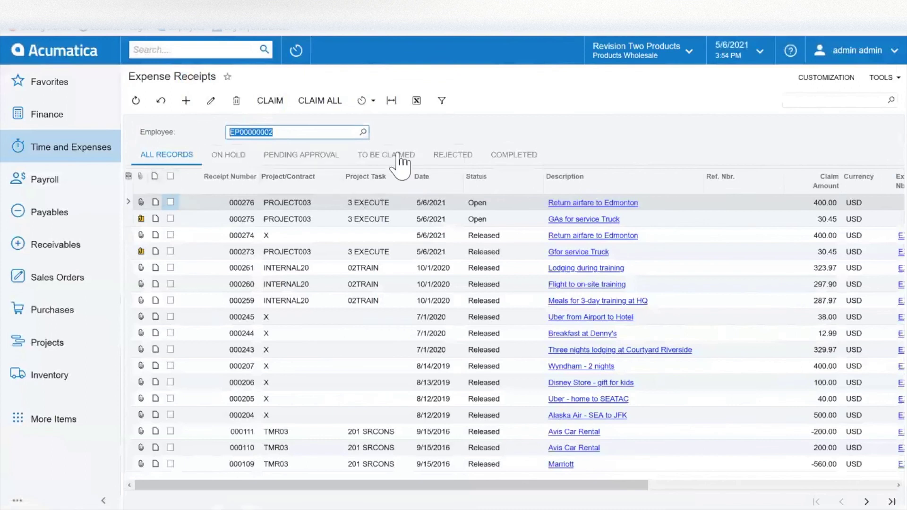
Create a new expense claim with the description "Project Expense Claim"
{"action": "left_click", "coordinate": [99, 156]}
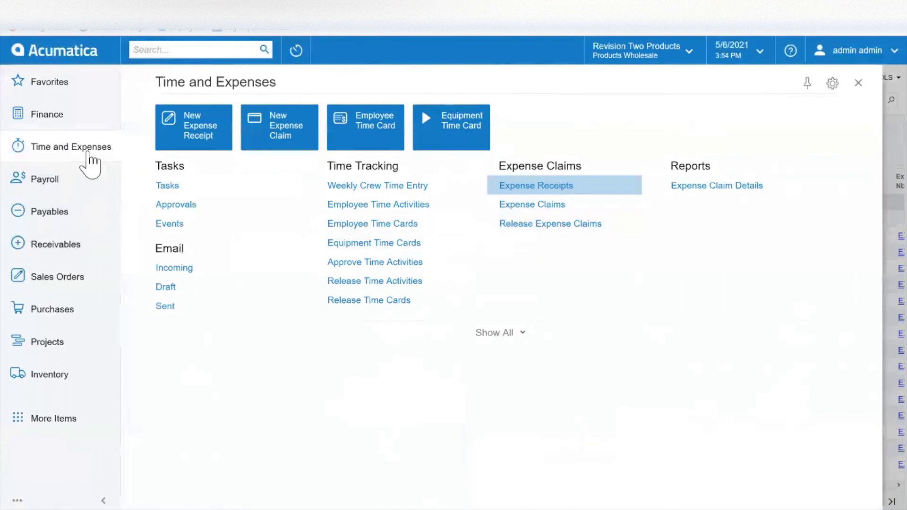
{"action": "left_click", "coordinate": [628, 205]}
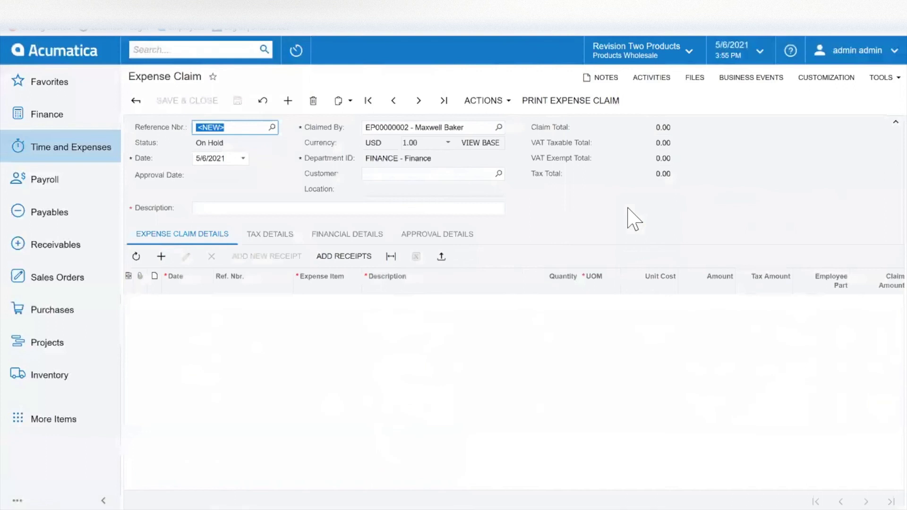
{"action": "left_click", "coordinate": [294, 211]}
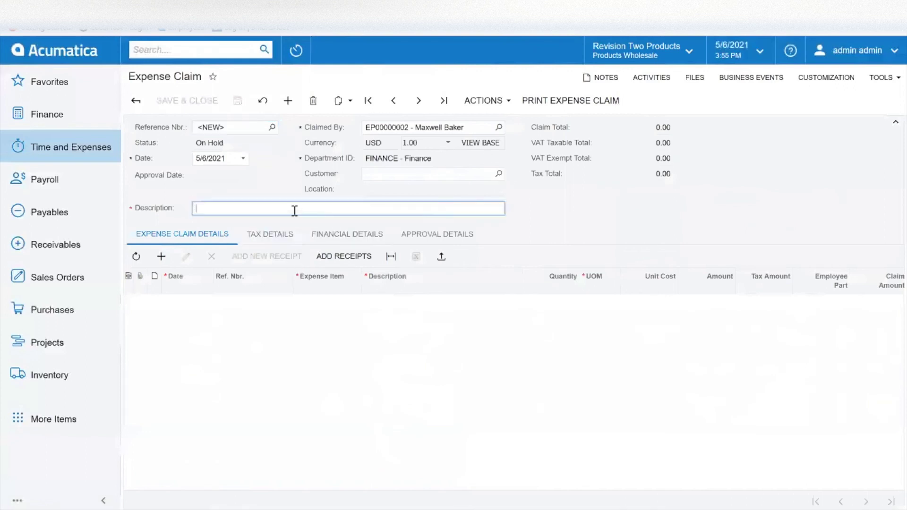
{"action": "type", "text": "Expense Claim"}
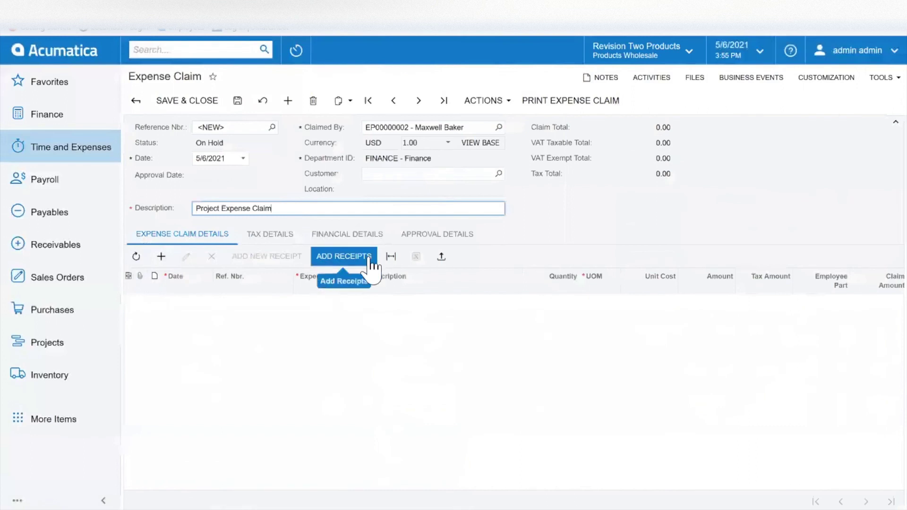
Add the service truck gas and Edmonton airfare receipts to the expense claim and save it
{"action": "left_click", "coordinate": [352, 259]}
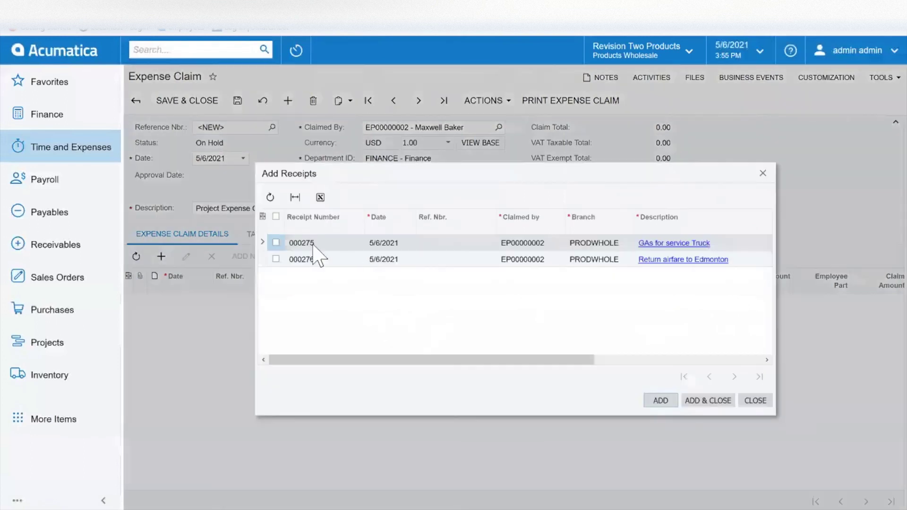
{"action": "left_click", "coordinate": [275, 216]}
{"action": "left_click", "coordinate": [707, 400]}
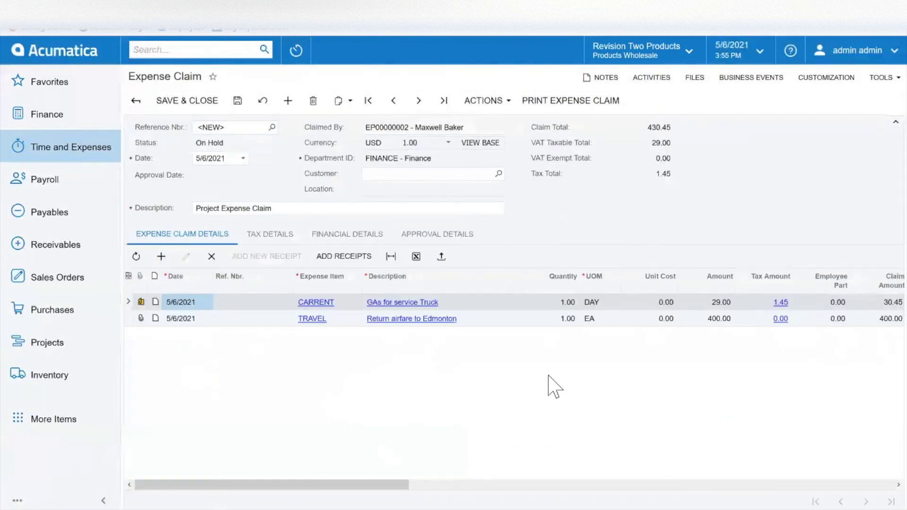
{"action": "left_click", "coordinate": [238, 100]}
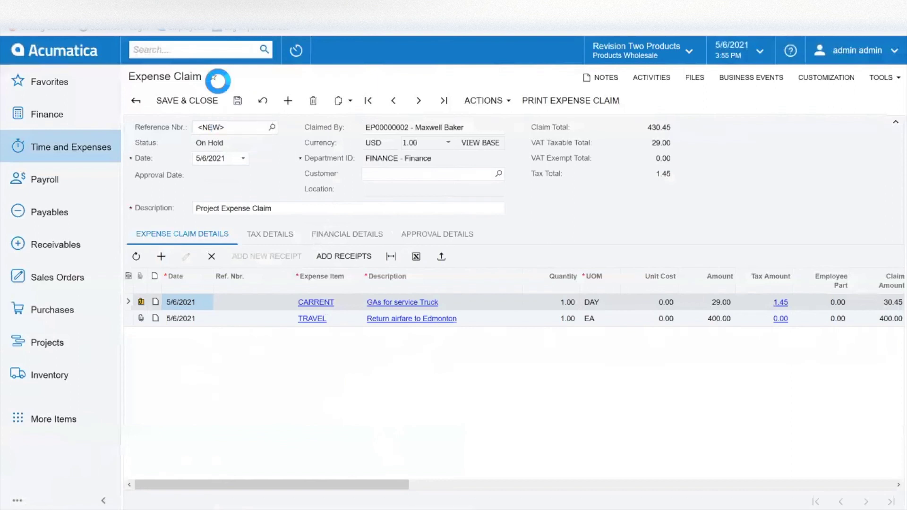
Submit the expense claim for approval and approve it
{"action": "left_click", "coordinate": [490, 105]}
{"action": "left_click", "coordinate": [487, 165]}
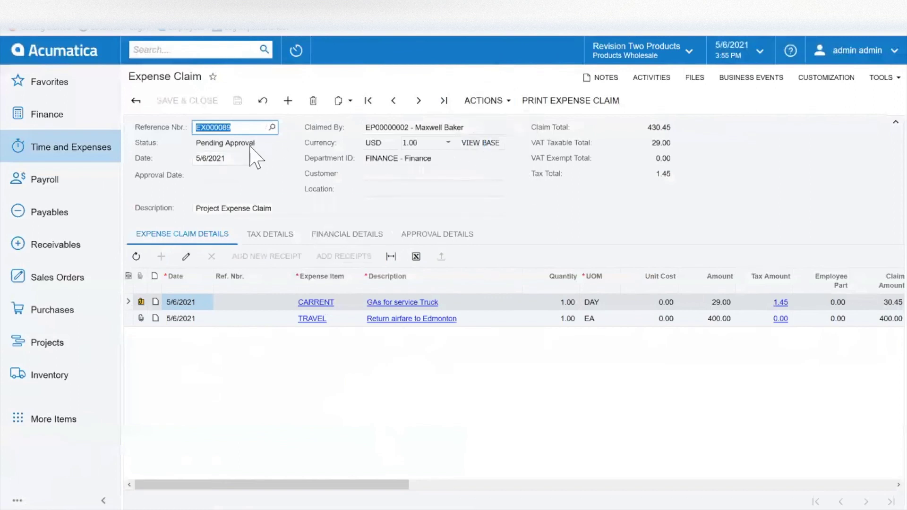
{"action": "left_click", "coordinate": [494, 103]}
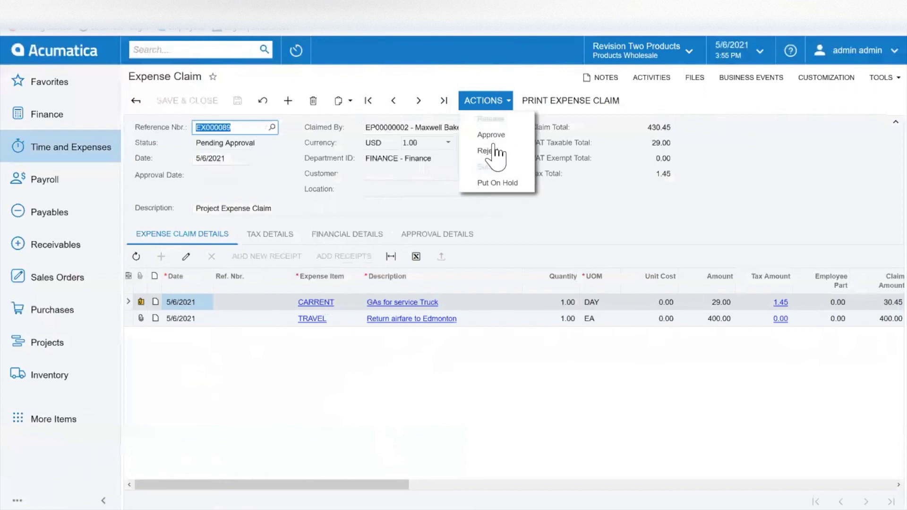
{"action": "left_click", "coordinate": [494, 137]}
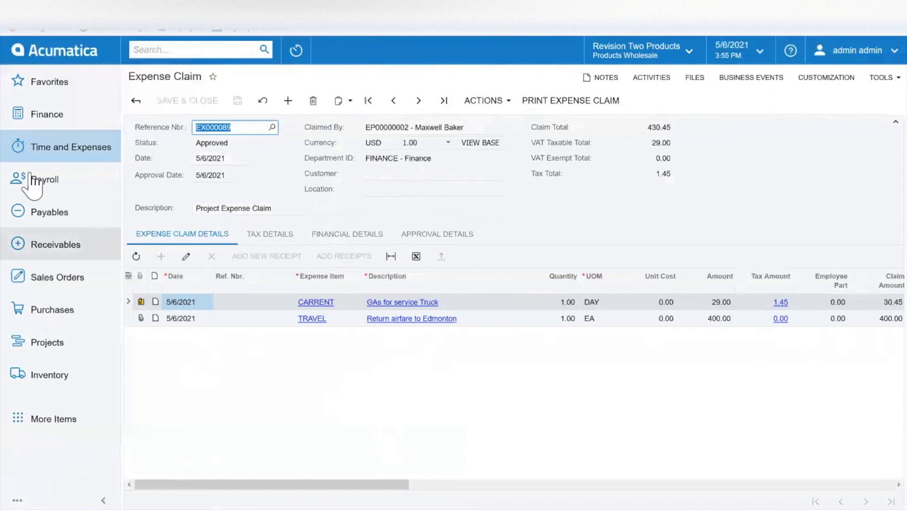
Release all approved expense claims in the Release Expense Claims process and close the processing summary
{"action": "left_click", "coordinate": [40, 153]}
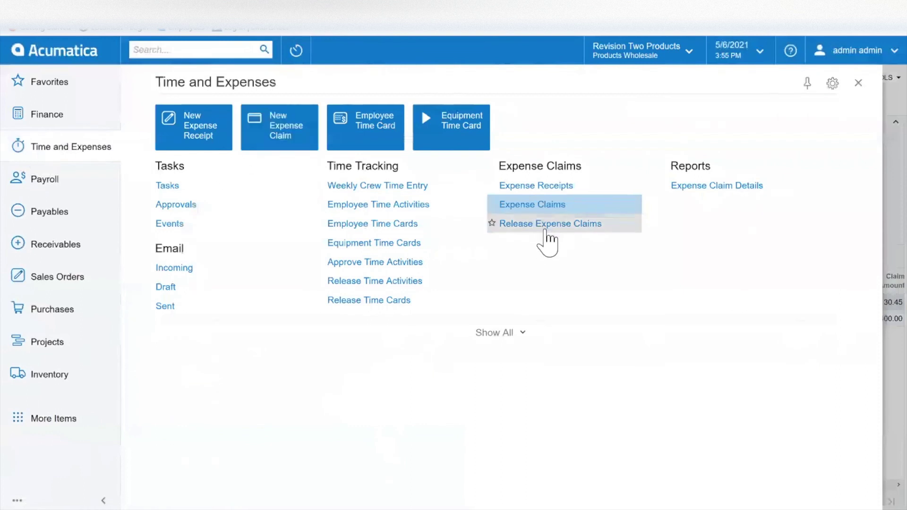
{"action": "mouse_move", "coordinate": [542, 242]}
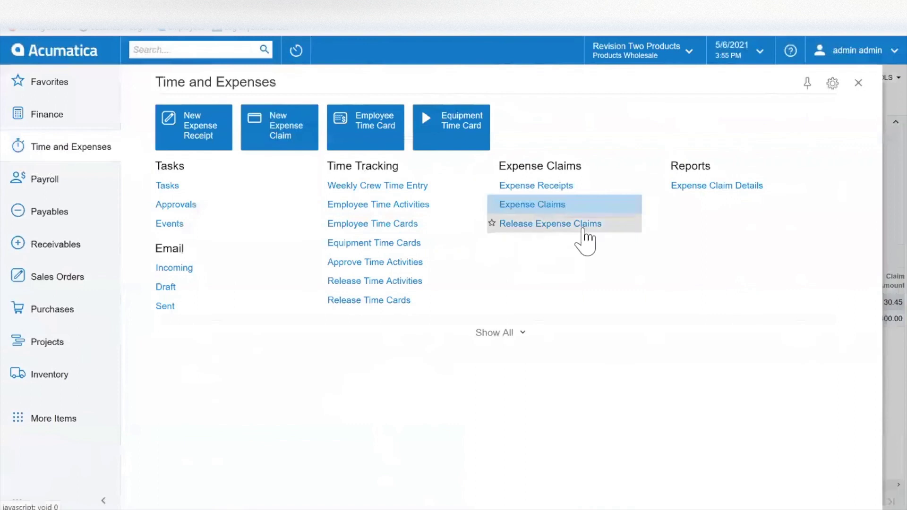
{"action": "left_click", "coordinate": [574, 225]}
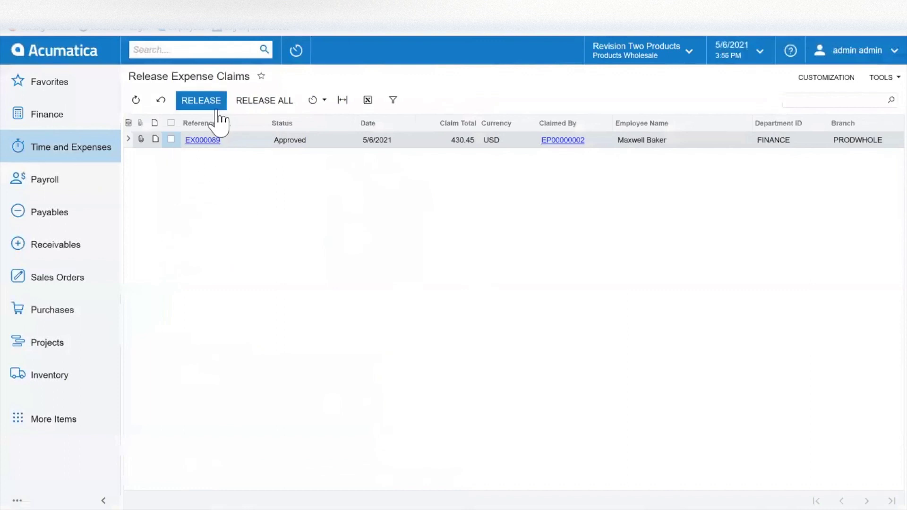
{"action": "left_click", "coordinate": [255, 104]}
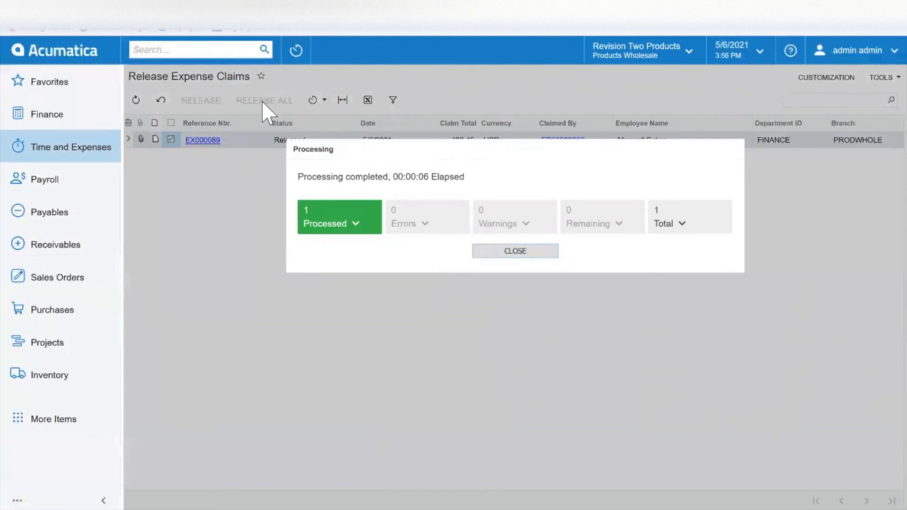
{"action": "left_click", "coordinate": [495, 252]}
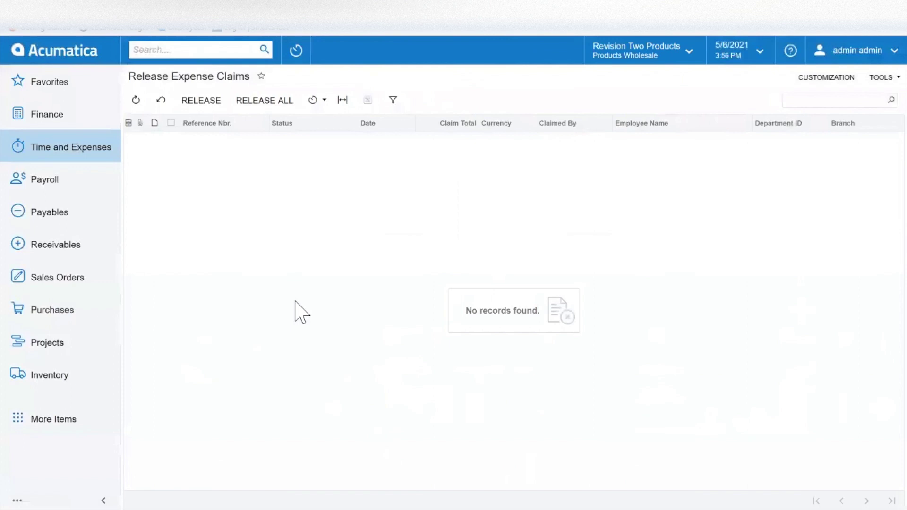
Open the payables bill described "Project Expense Claim" from Bills and Adjustments
{"action": "left_click", "coordinate": [49, 215]}
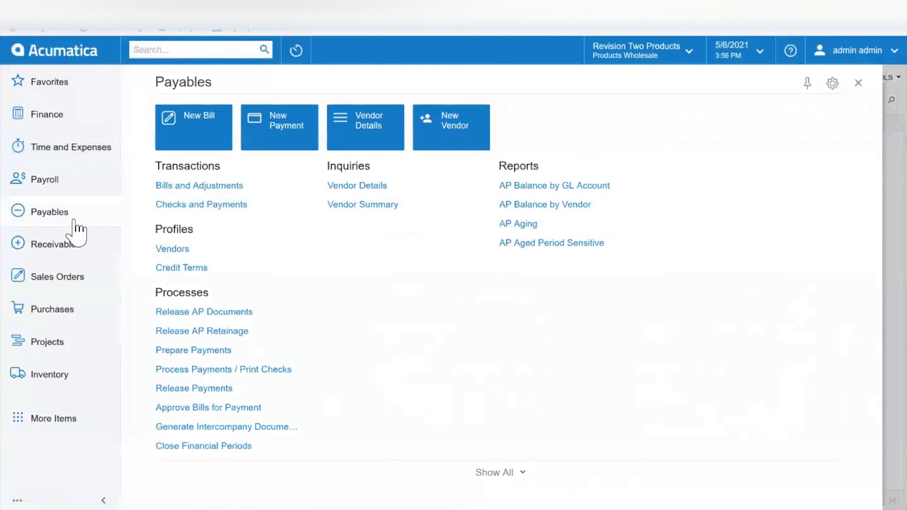
{"action": "left_click", "coordinate": [221, 186]}
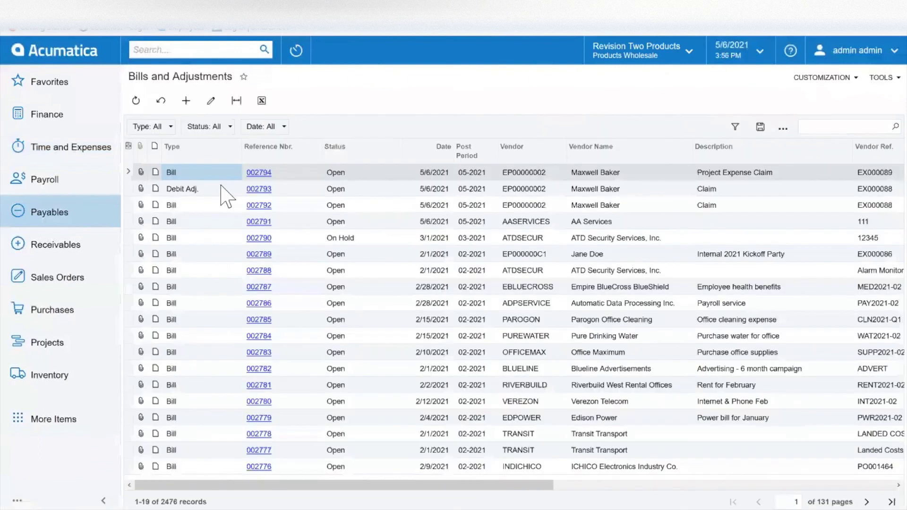
{"action": "left_click", "coordinate": [254, 173]}
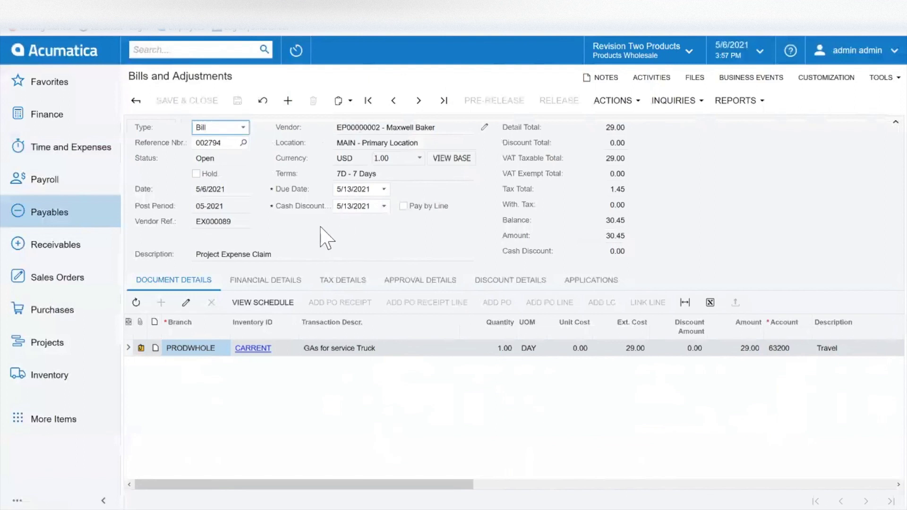
Run the Transactions for Account finance report for account 20500 - Corporate Credit Card
{"action": "left_click", "coordinate": [54, 119]}
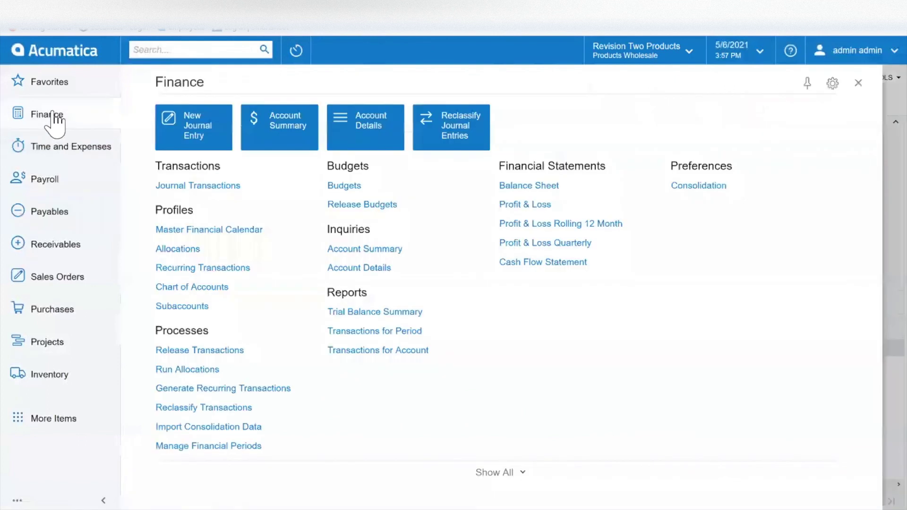
{"action": "left_click", "coordinate": [345, 352]}
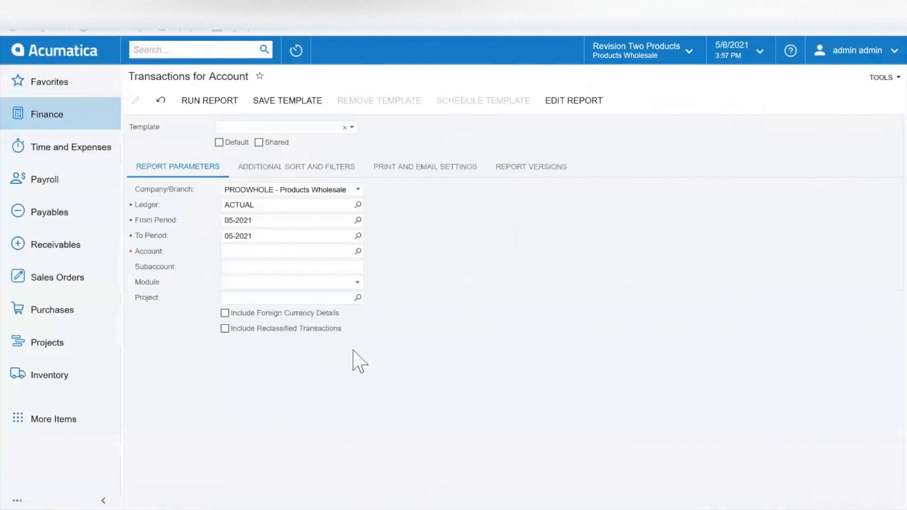
{"action": "left_click", "coordinate": [246, 252]}
{"action": "type", "text": "co"}
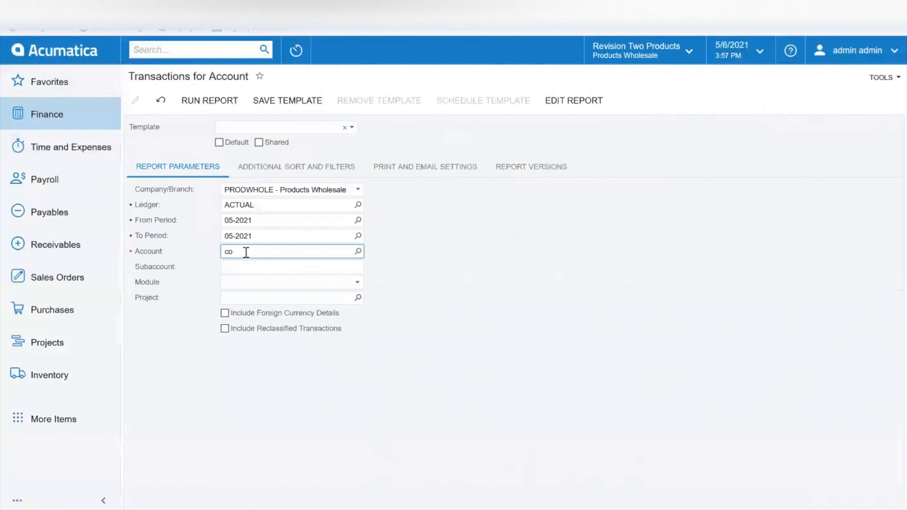
{"action": "type", "text": "rprat"}
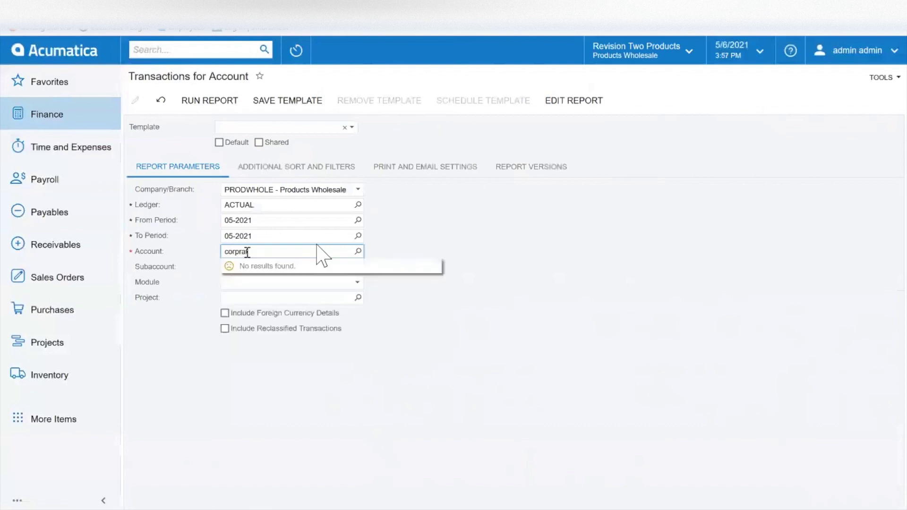
{"action": "key", "text": "BackSpace"}
{"action": "key", "text": "BackSpace"}
{"action": "key", "text": "BackSpace"}
{"action": "left_click", "coordinate": [321, 265]}
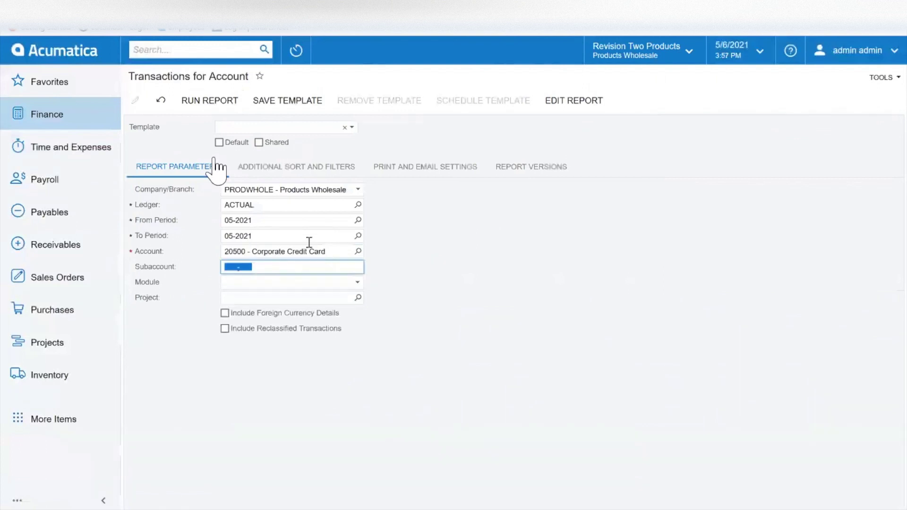
{"action": "left_click", "coordinate": [197, 106]}
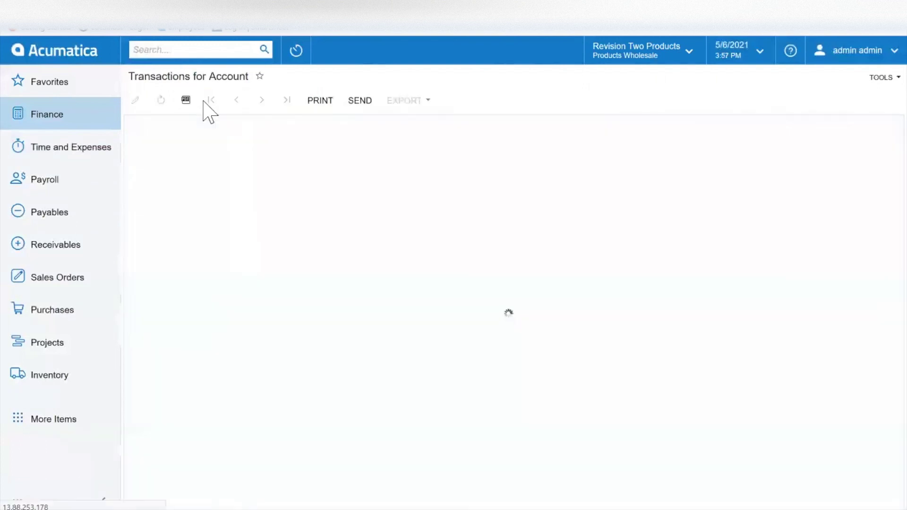